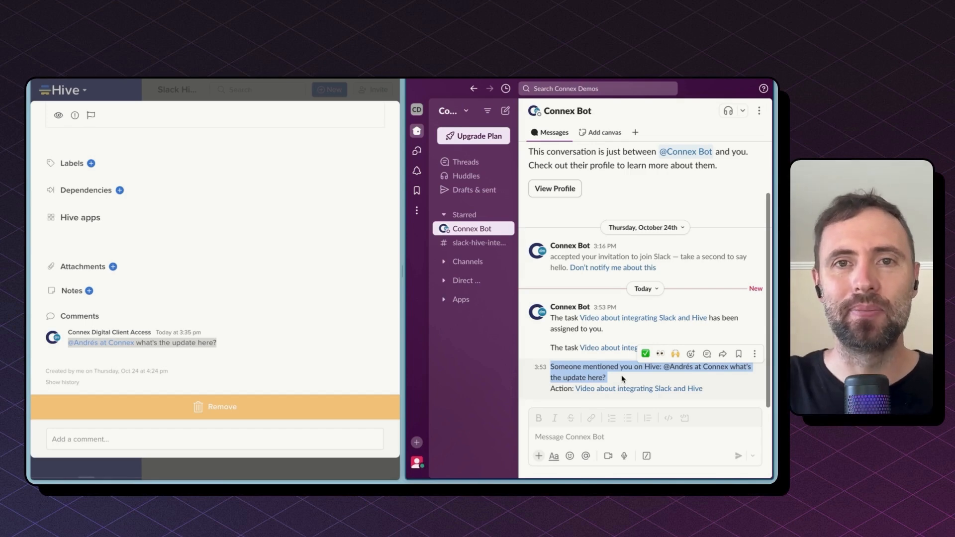
click(624, 389)
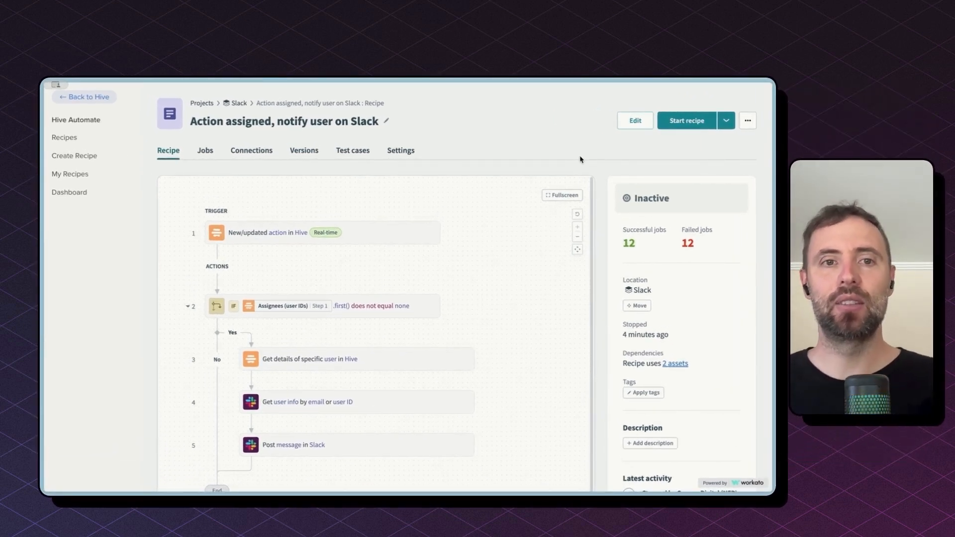
Step: Review the new/updated action trigger of the "Action assigned, notify user on Slack" recipe, checking its object choices, trigger events, watched fields and project filter
click(425, 236)
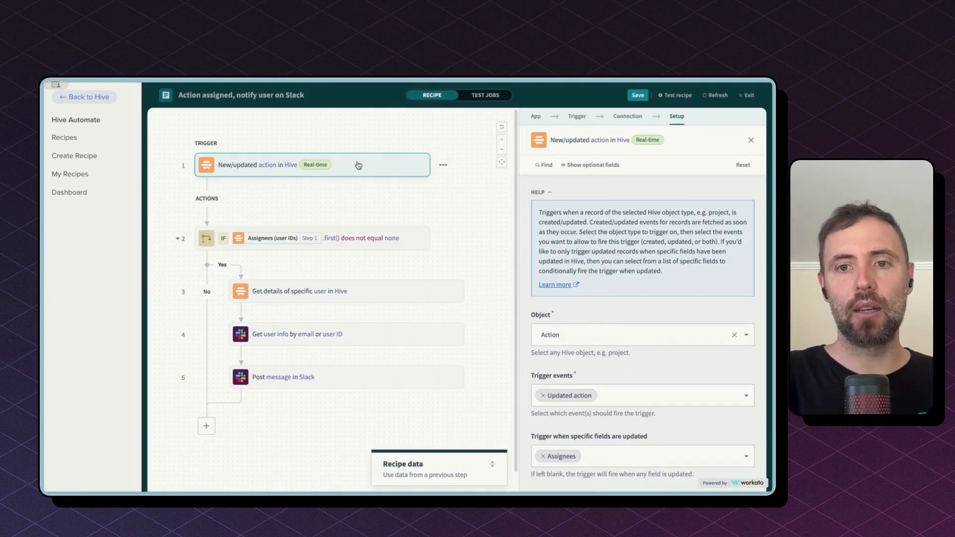
click(607, 335)
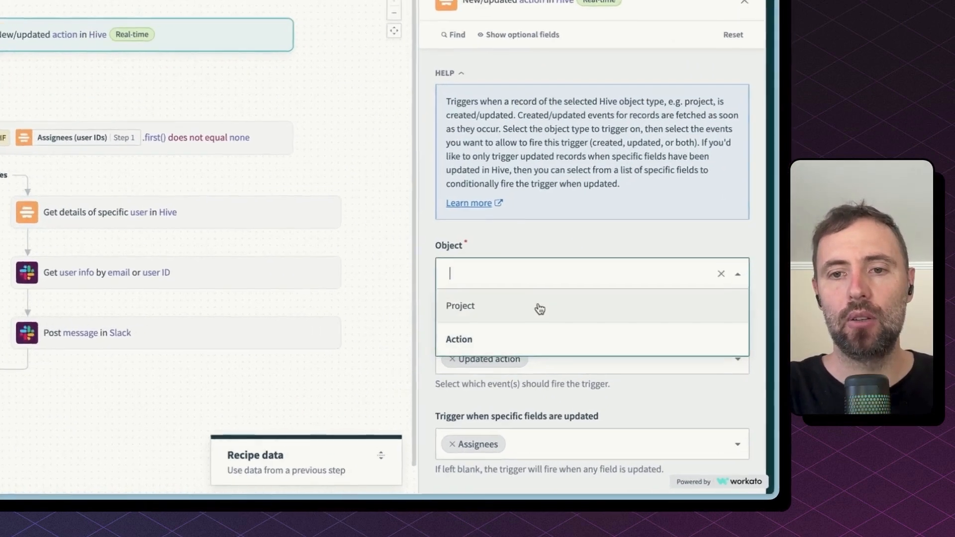
click(579, 236)
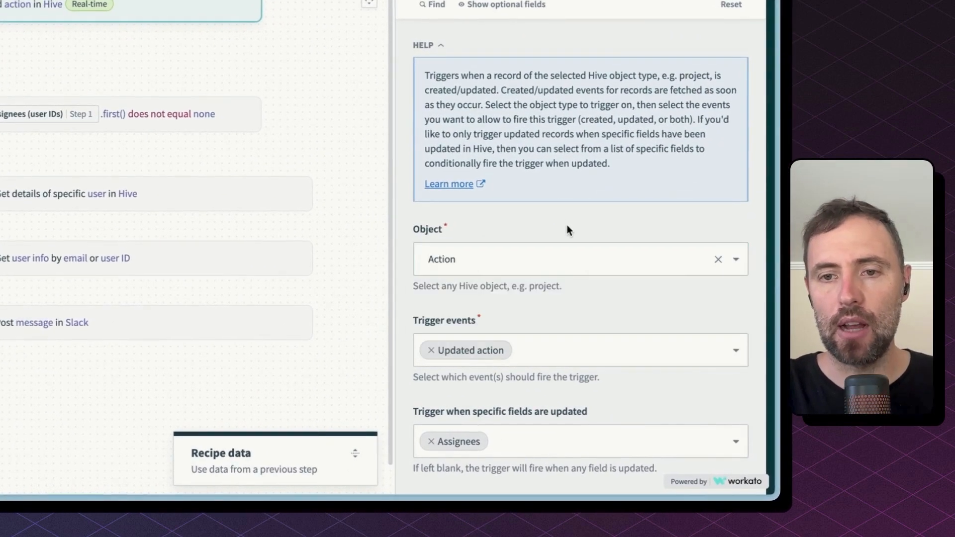
scroll(594, 367, down, 1)
scroll(581, 358, down, 3)
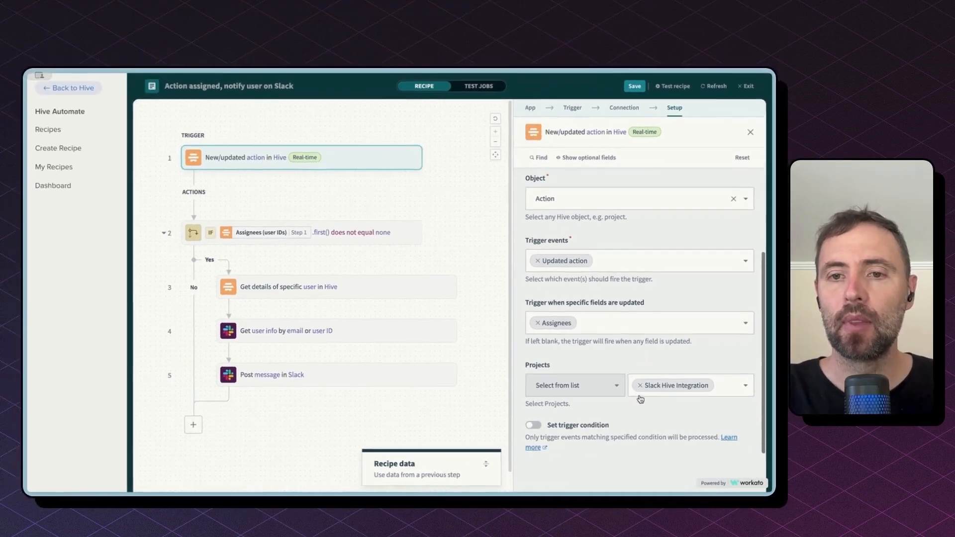
scroll(640, 400, down, 1)
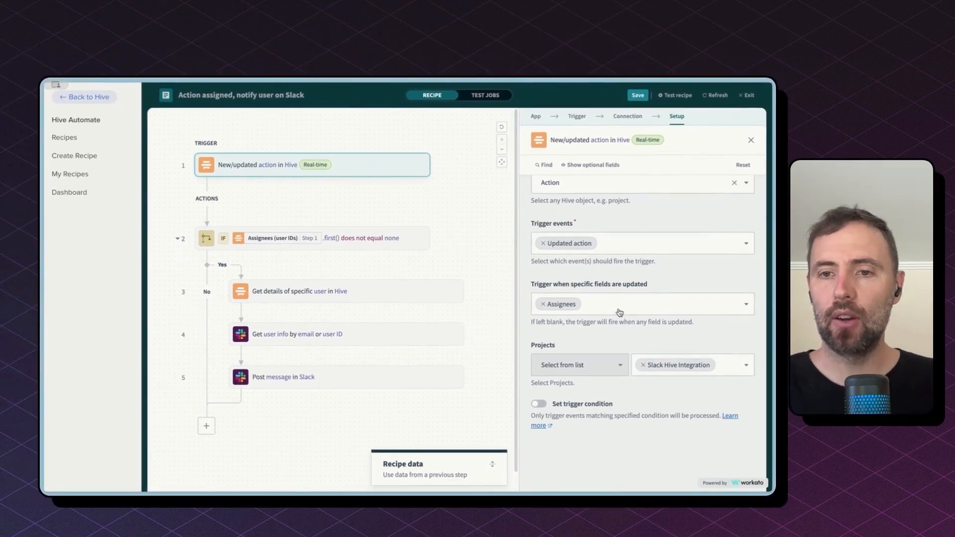
click(655, 310)
scroll(657, 298, down, 1)
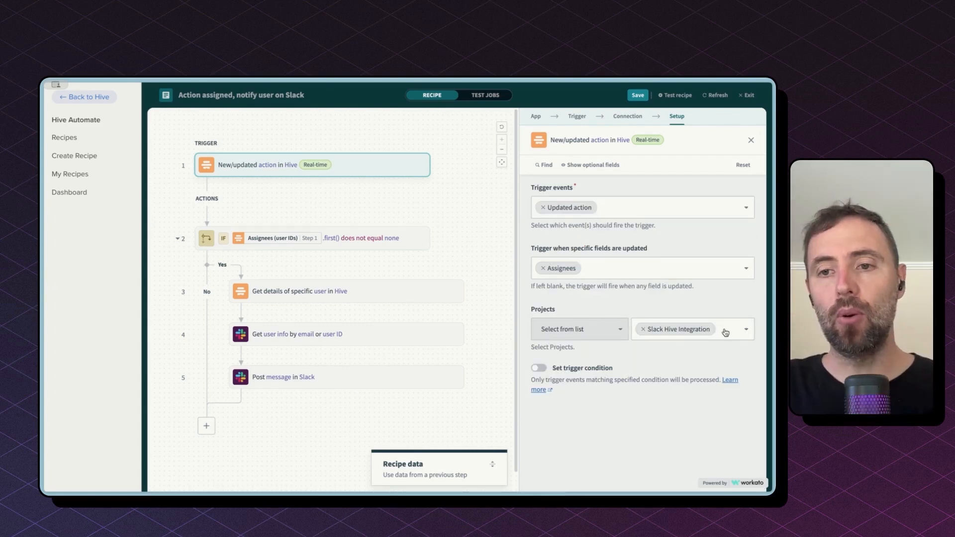
click(644, 330)
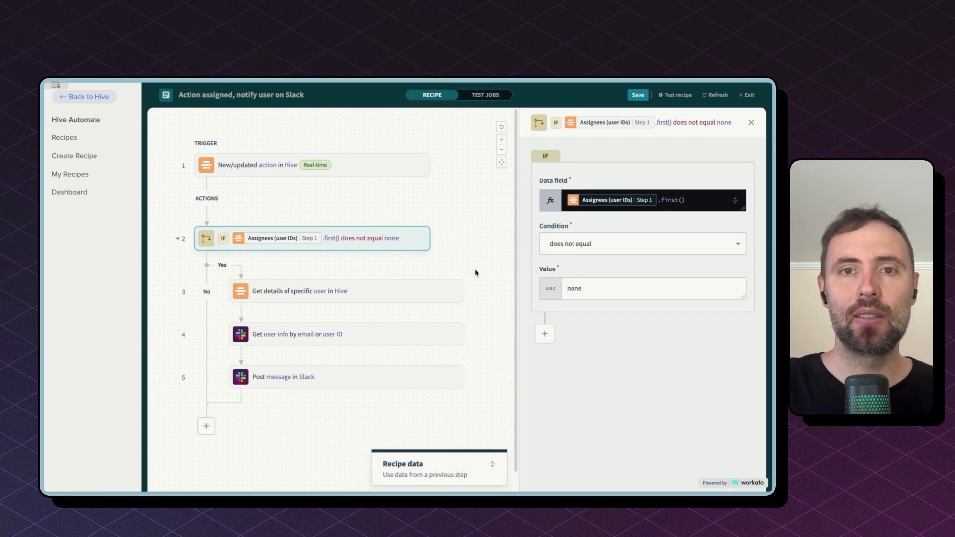
Step: Review the setup of the Hive user details step and the Slack user info lookup by email
click(413, 296)
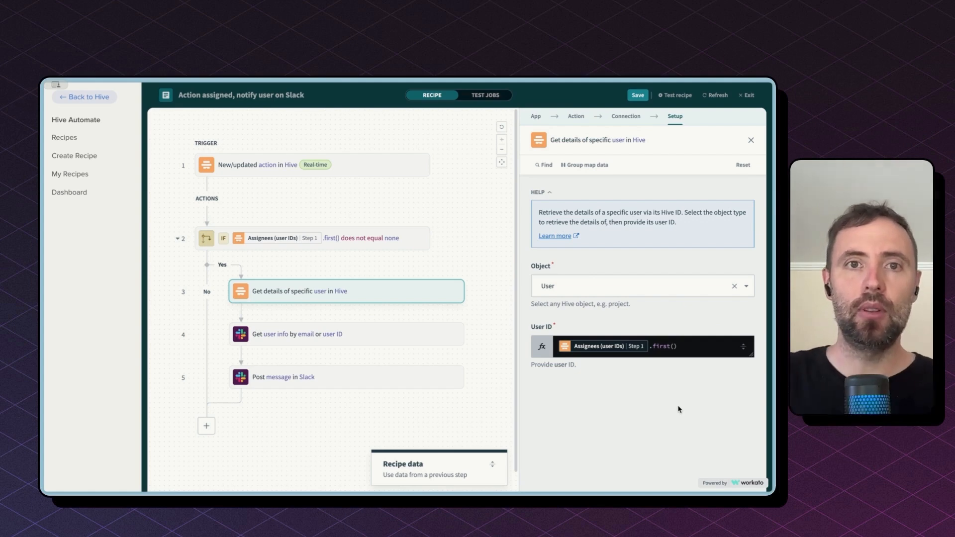
click(413, 343)
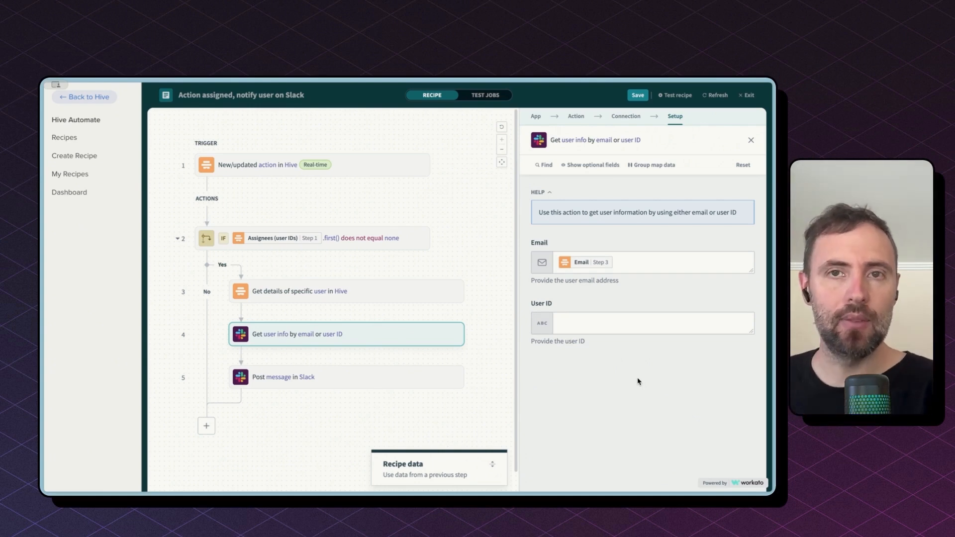
mouse_move(639, 266)
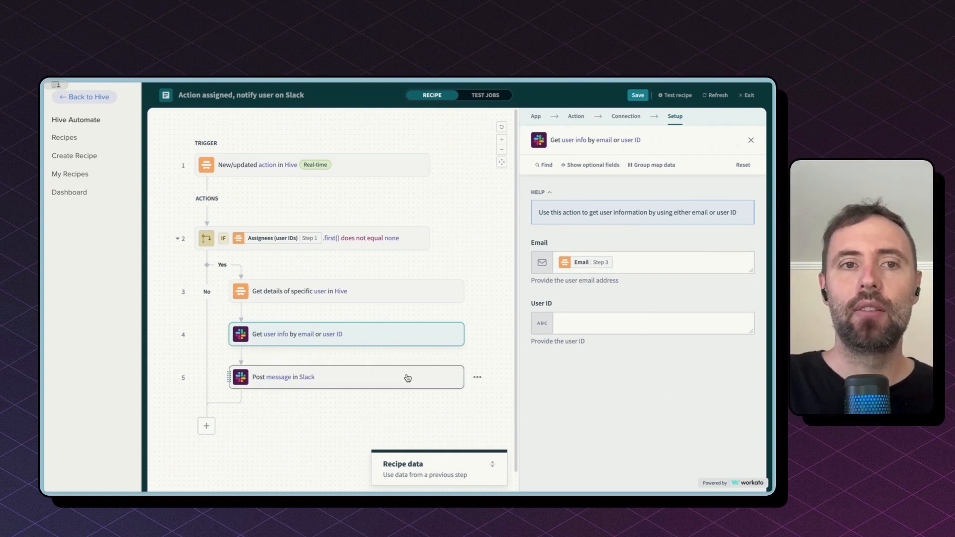
Step: Examine the Post message in Slack step's channel ID and basic text formula, and highlight the task link in the assignment message in Slack
click(420, 373)
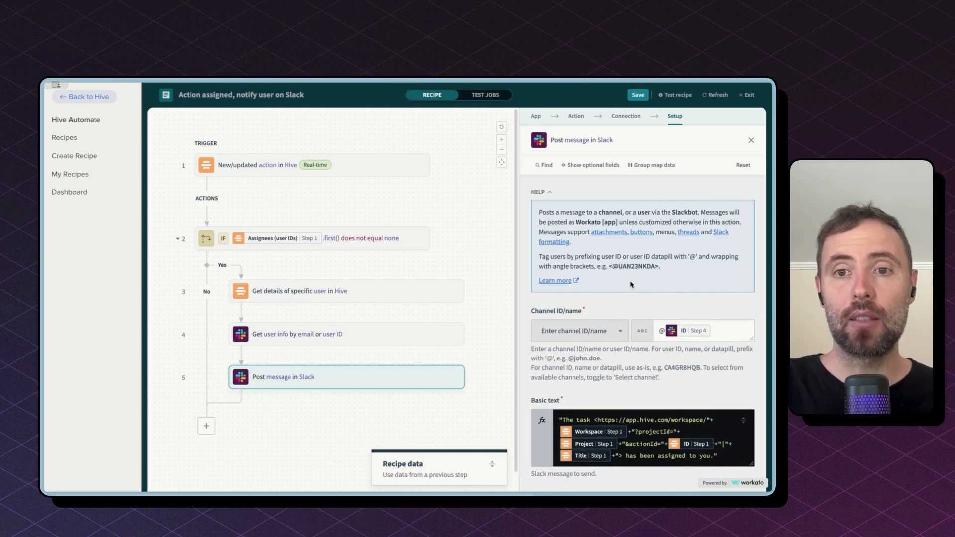
scroll(631, 285, down, 1)
click(718, 292)
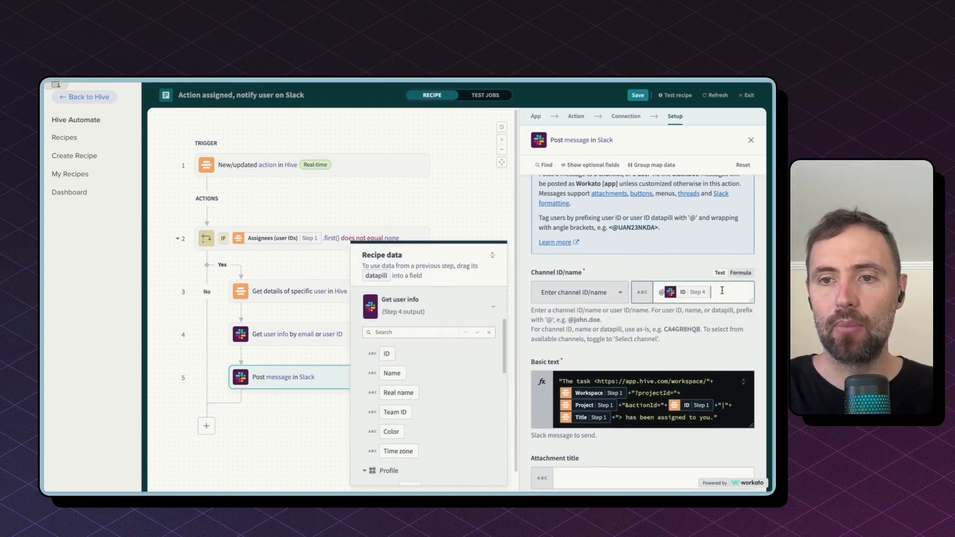
scroll(716, 294, up, 1)
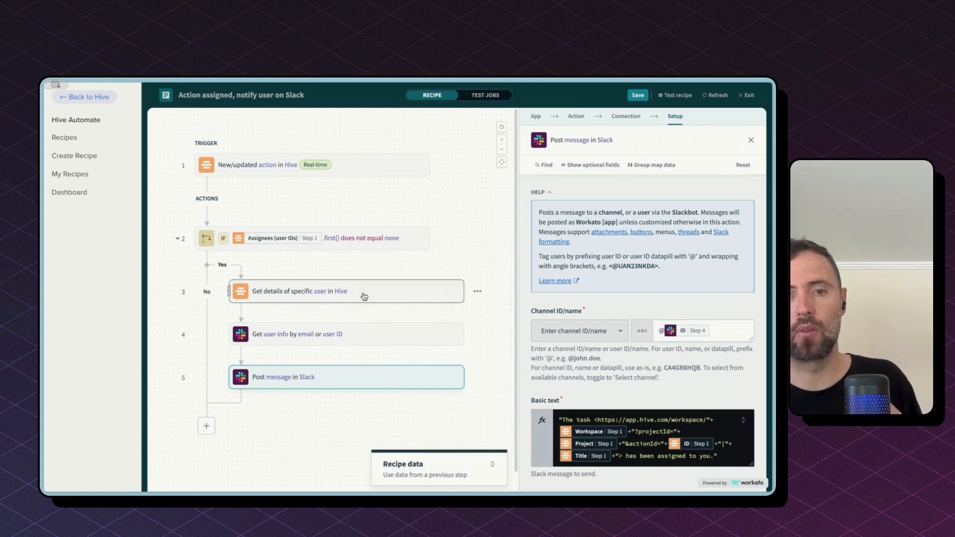
scroll(645, 253, down, 3)
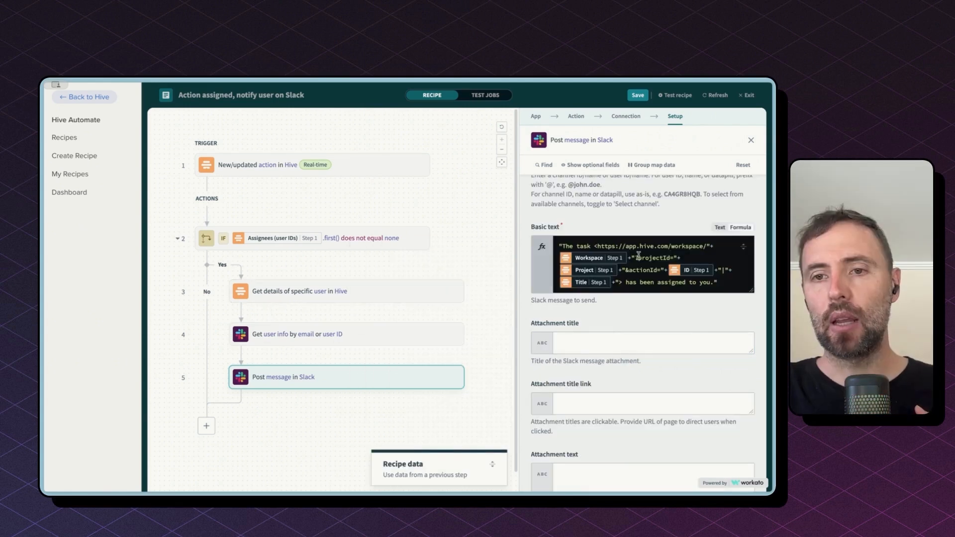
double_click(645, 254)
click(604, 246)
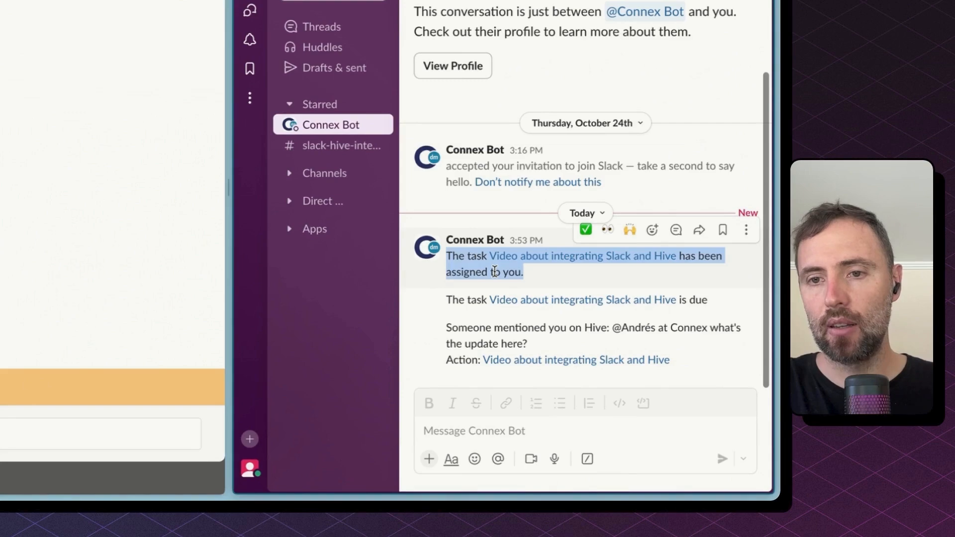
drag(491, 258, 674, 259)
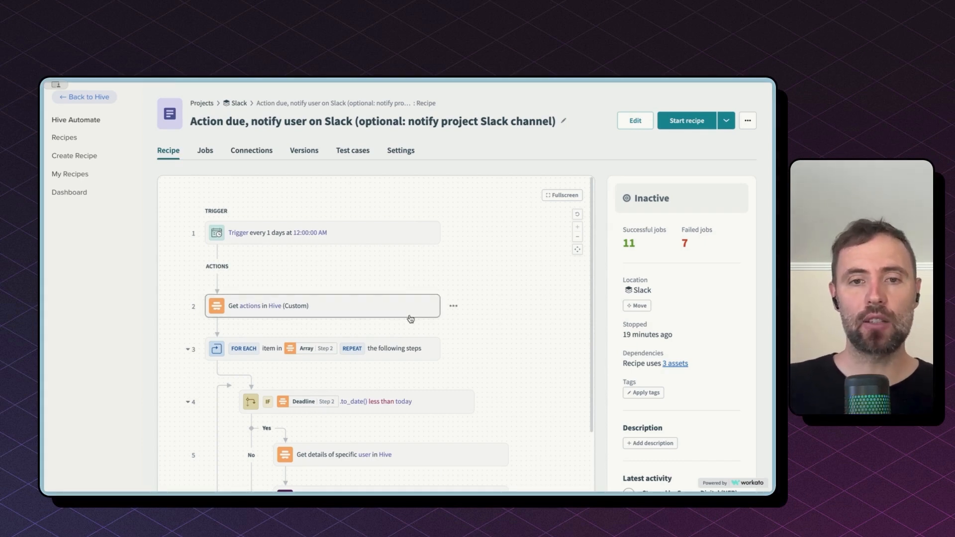
Step: Review the "Action due" recipe's deadline condition and the message text of the Post message step that notifies the user
click(434, 411)
click(427, 416)
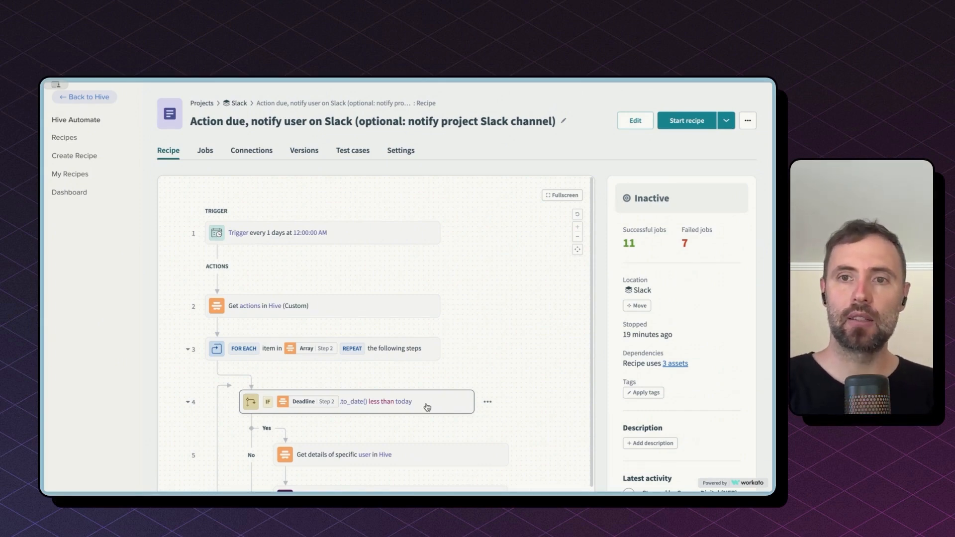
scroll(427, 407, down, 4)
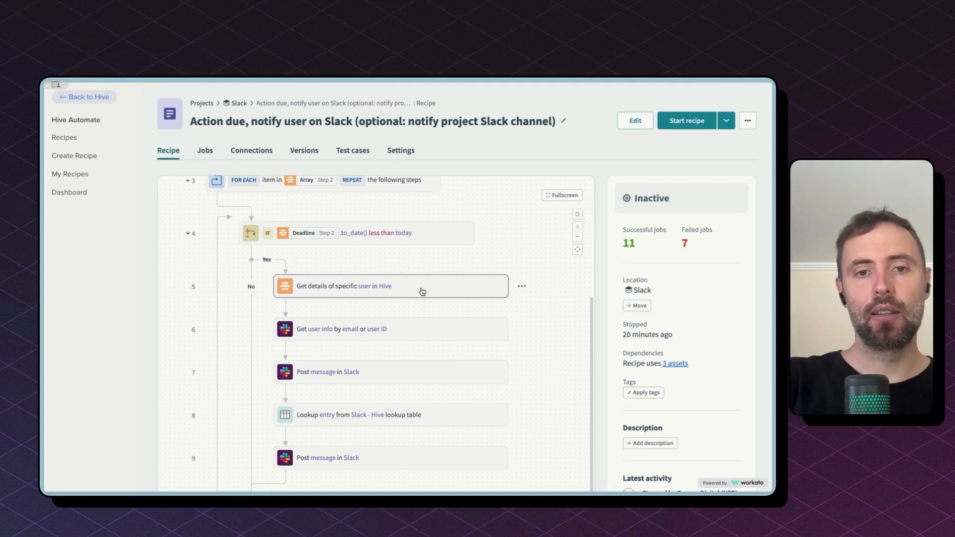
click(438, 373)
scroll(501, 423, down, 2)
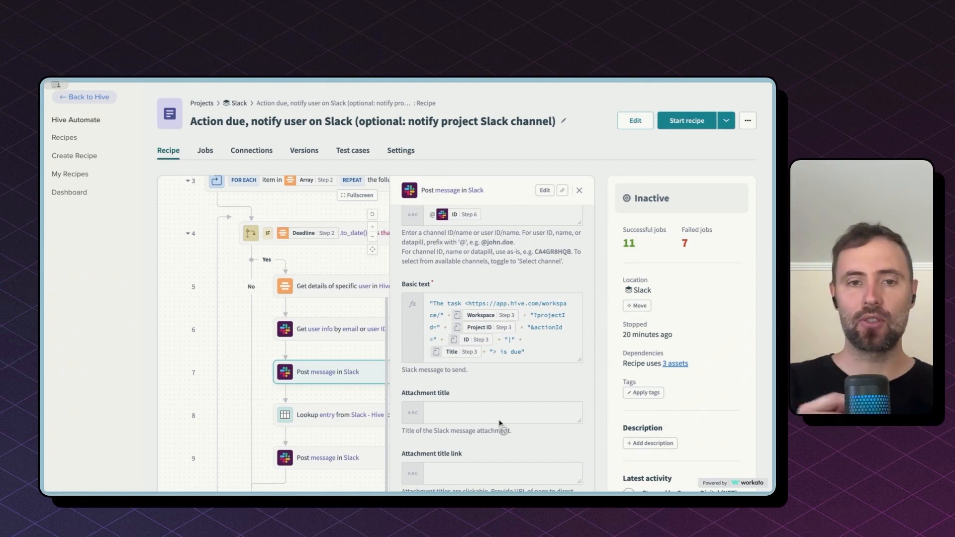
click(579, 190)
Step: Review the Slack - Hive lookup table step and the channel-based Post message step that follows it
click(438, 421)
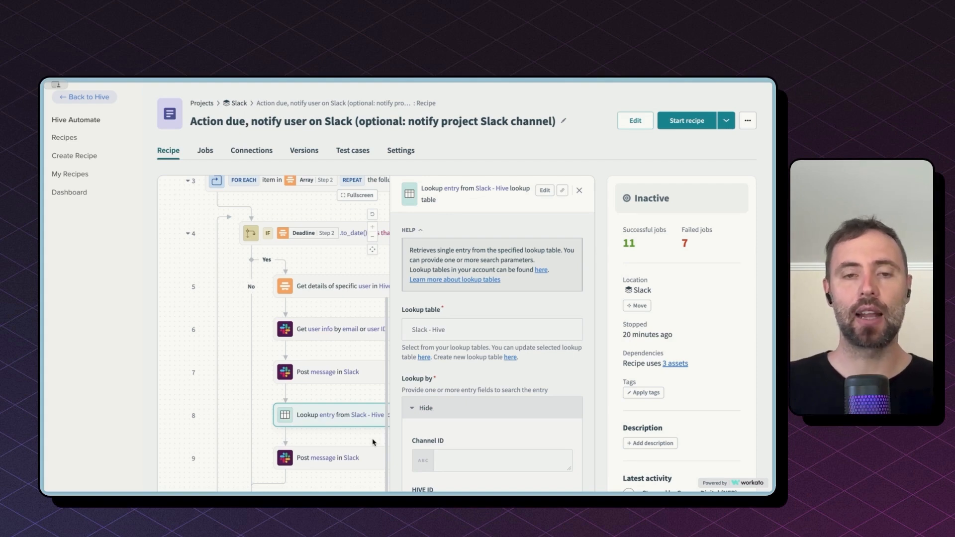
click(368, 454)
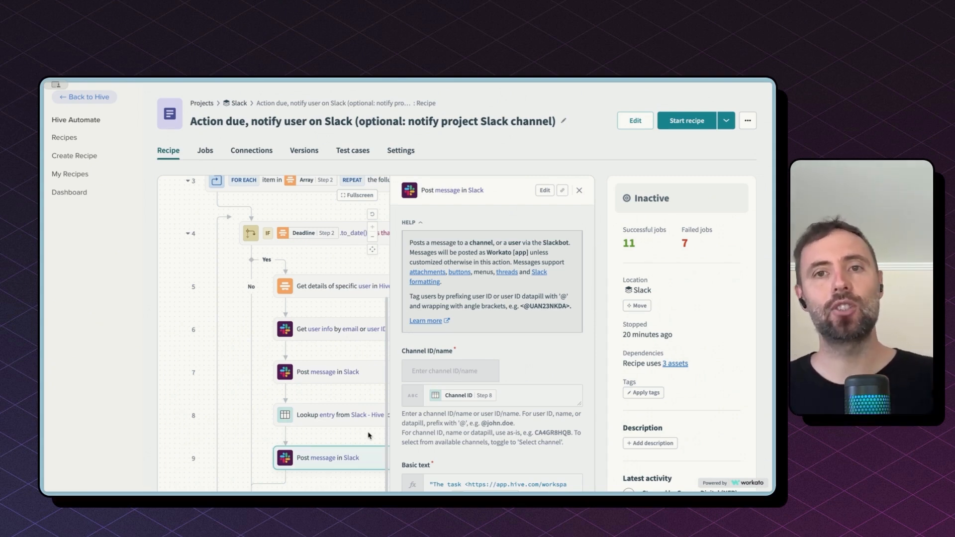
click(579, 190)
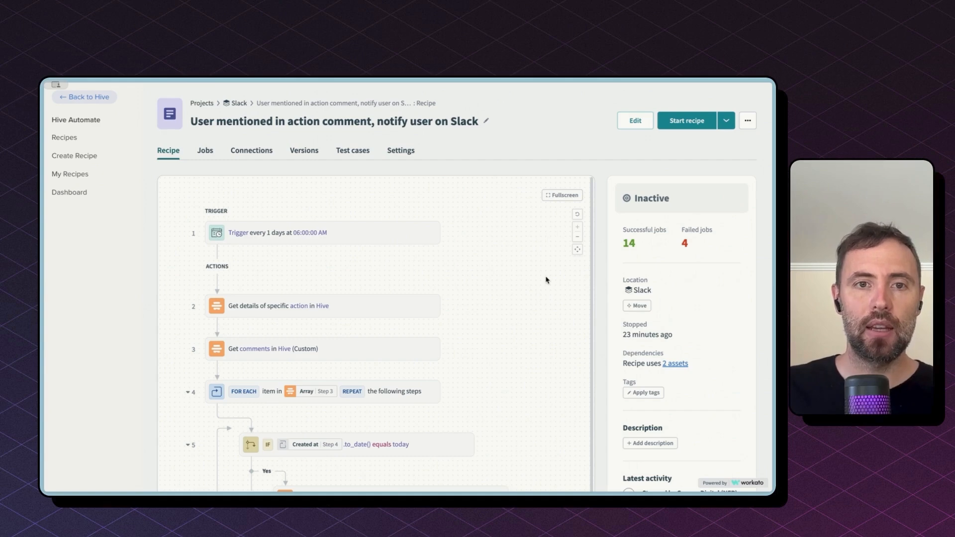
Step: Examine the action details, Get comments and creation date condition steps in the "User mentioned in action comment" recipe
click(394, 315)
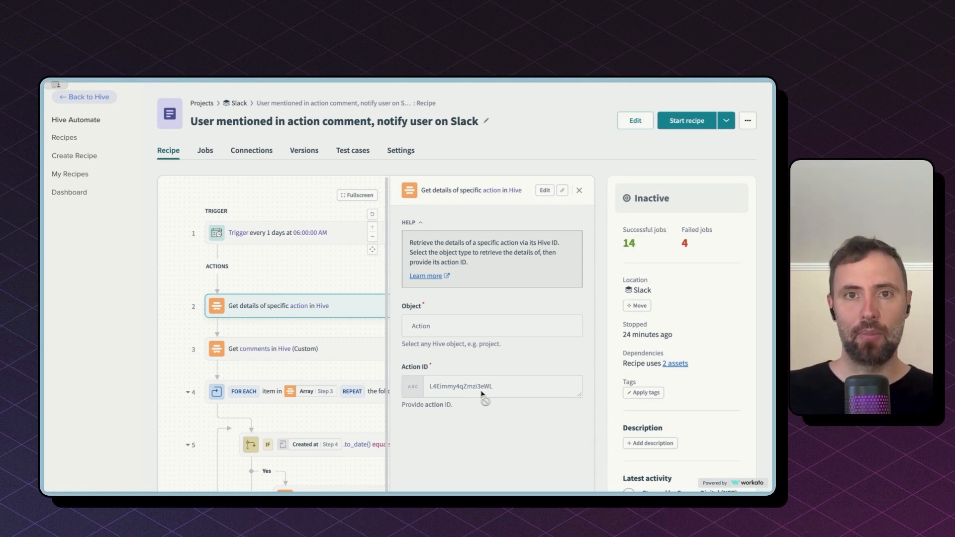
click(351, 352)
scroll(350, 352, down, 3)
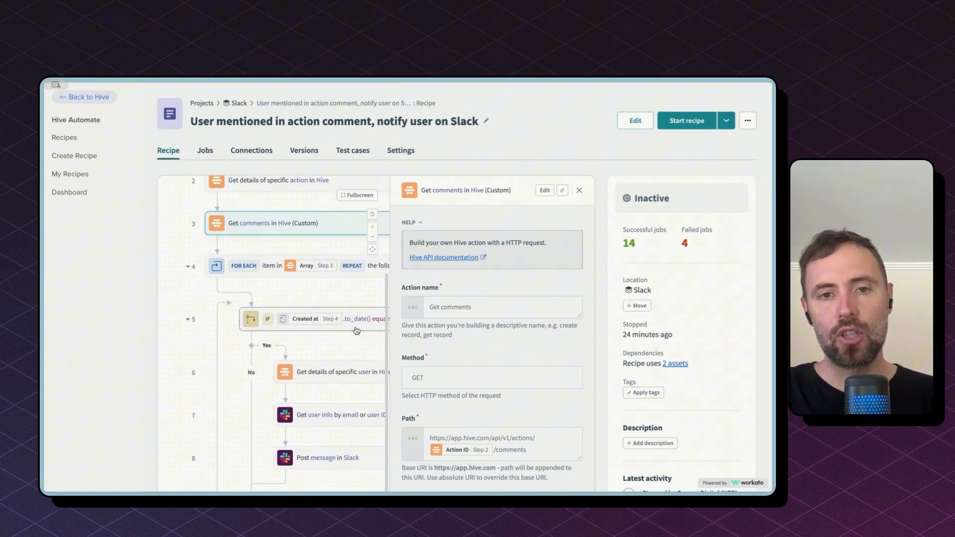
click(357, 330)
click(579, 190)
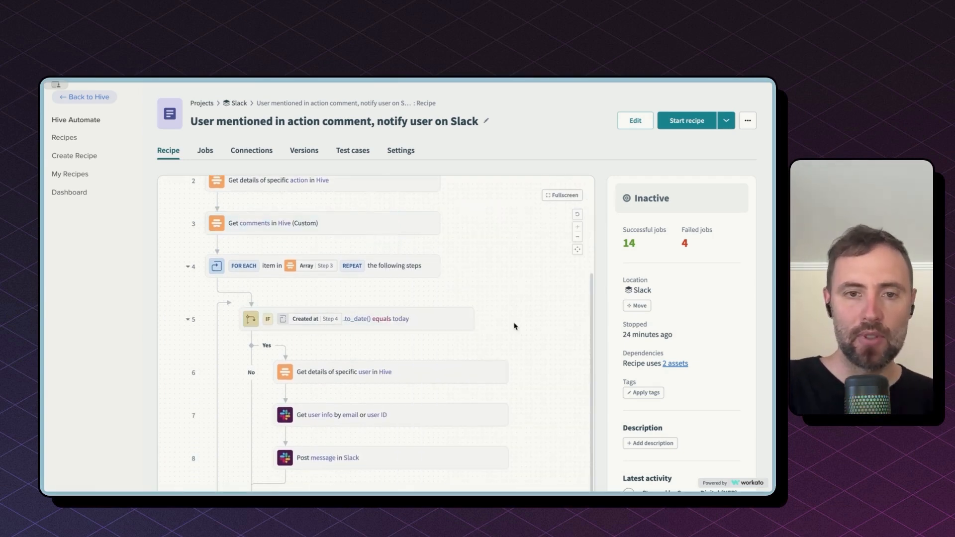
Step: Review how the mentioned user is retrieved from Hive and how the Slack mention message's basic text is composed
click(462, 379)
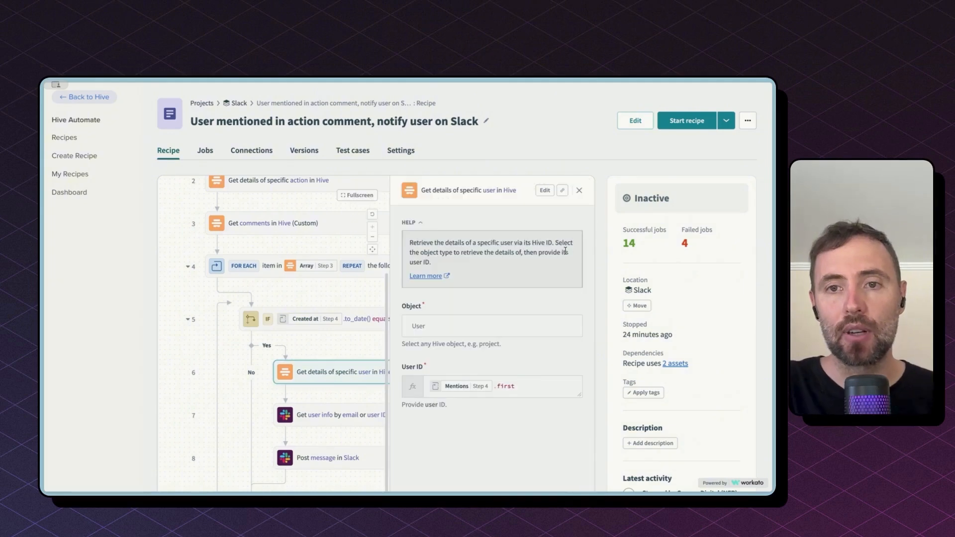
click(579, 190)
click(433, 459)
scroll(431, 459, down, 2)
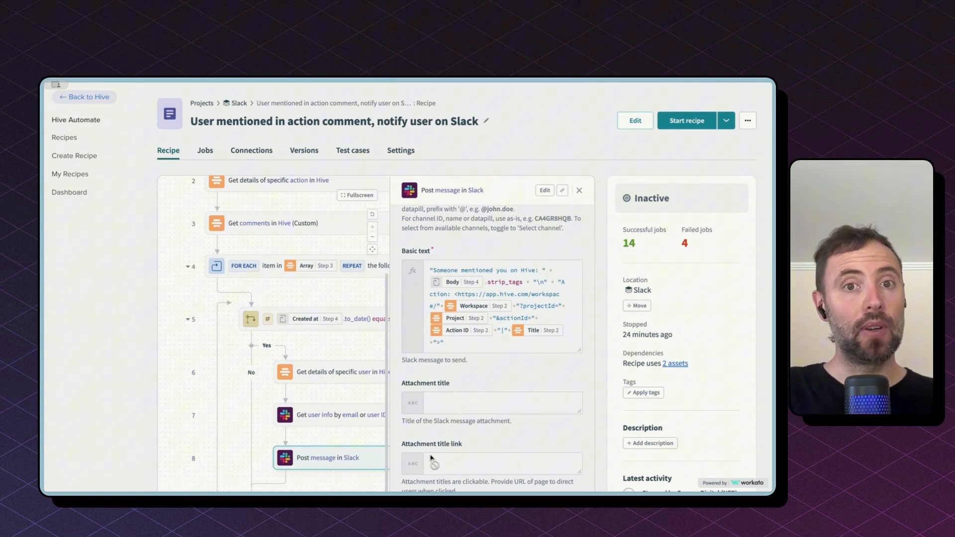